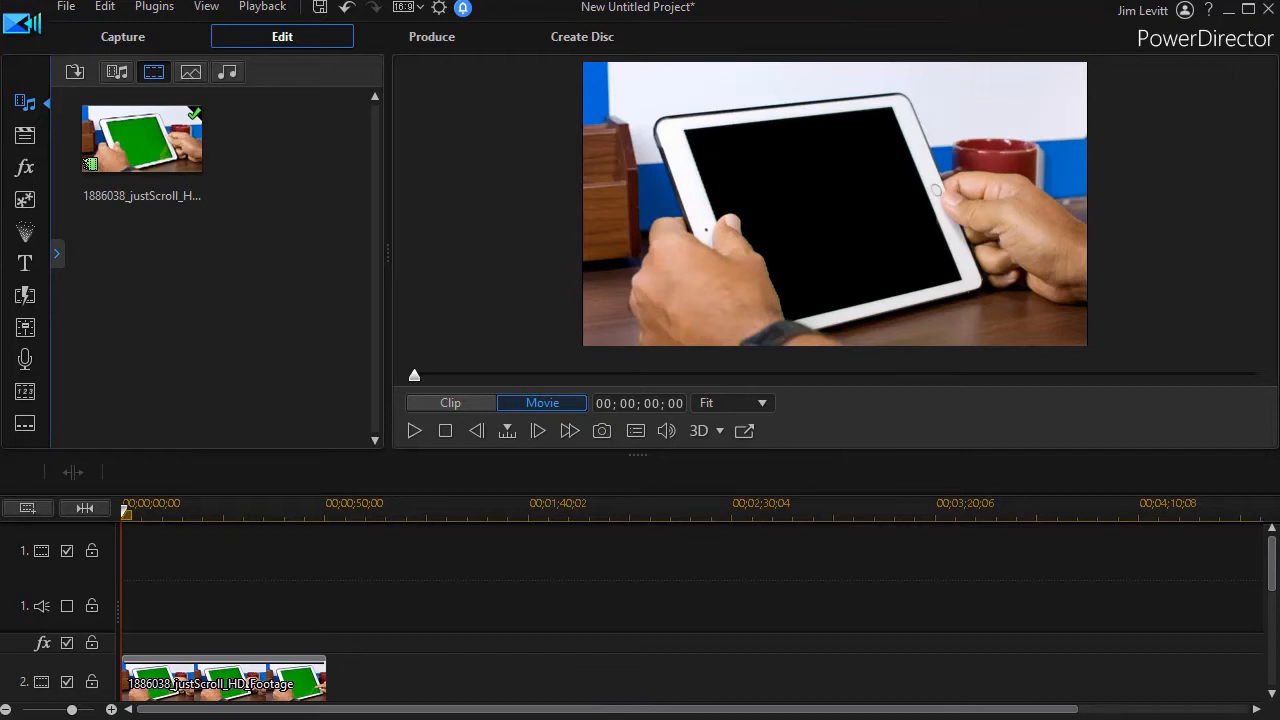
Preview the tablet clip on the timeline for a few seconds and pause it
{"action": "left_click", "coordinate": [414, 433]}
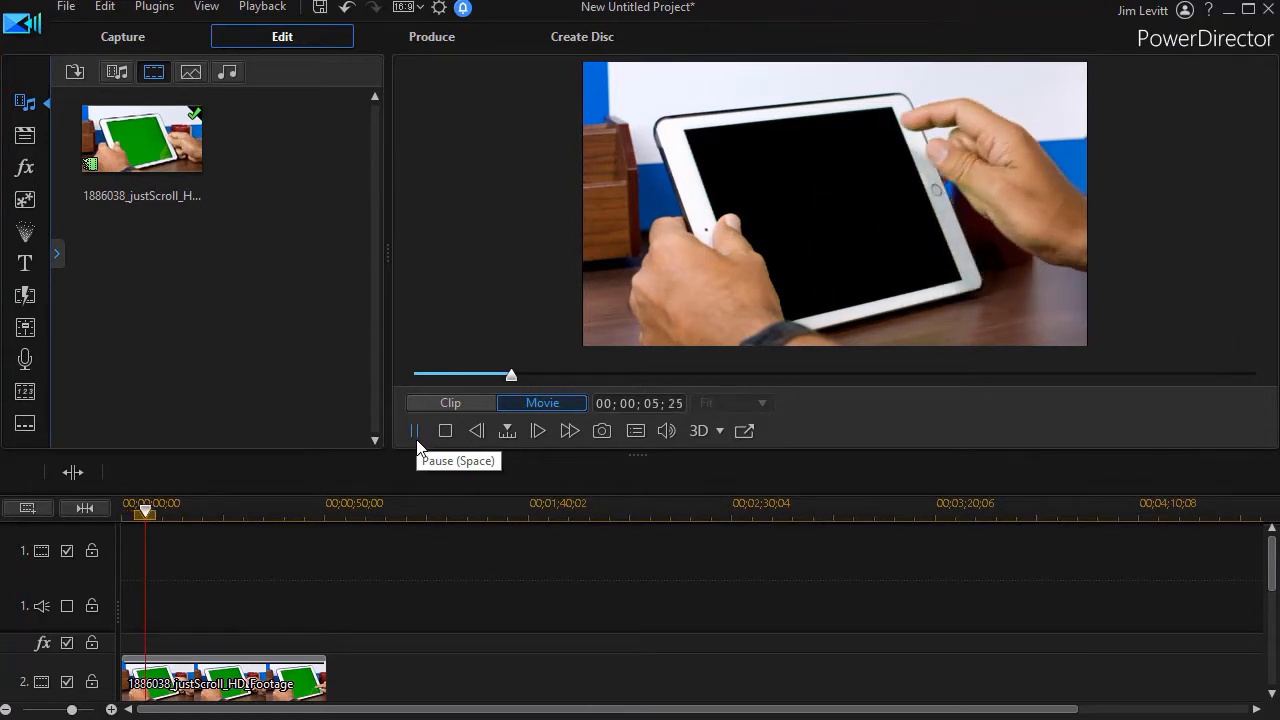
{"action": "left_click", "coordinate": [415, 430]}
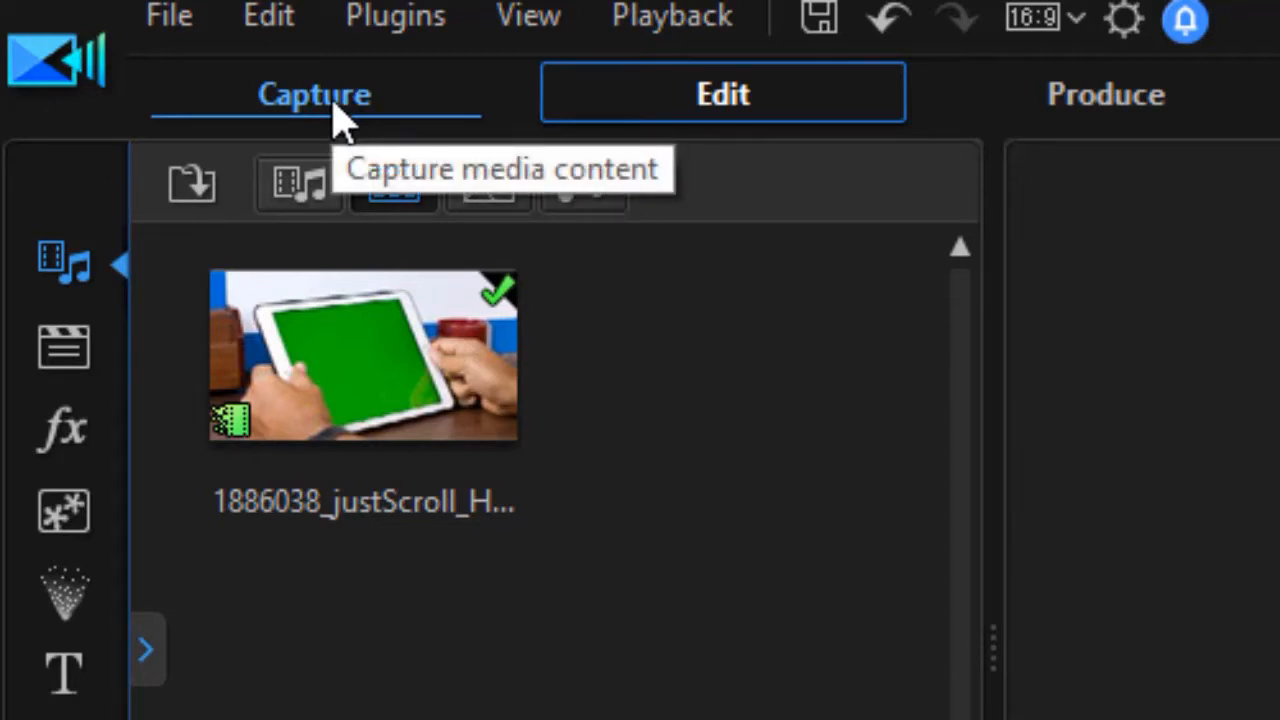
Switch to video capture and set the webcam's device resolution to 1920 x 1080
{"action": "left_click", "coordinate": [330, 112]}
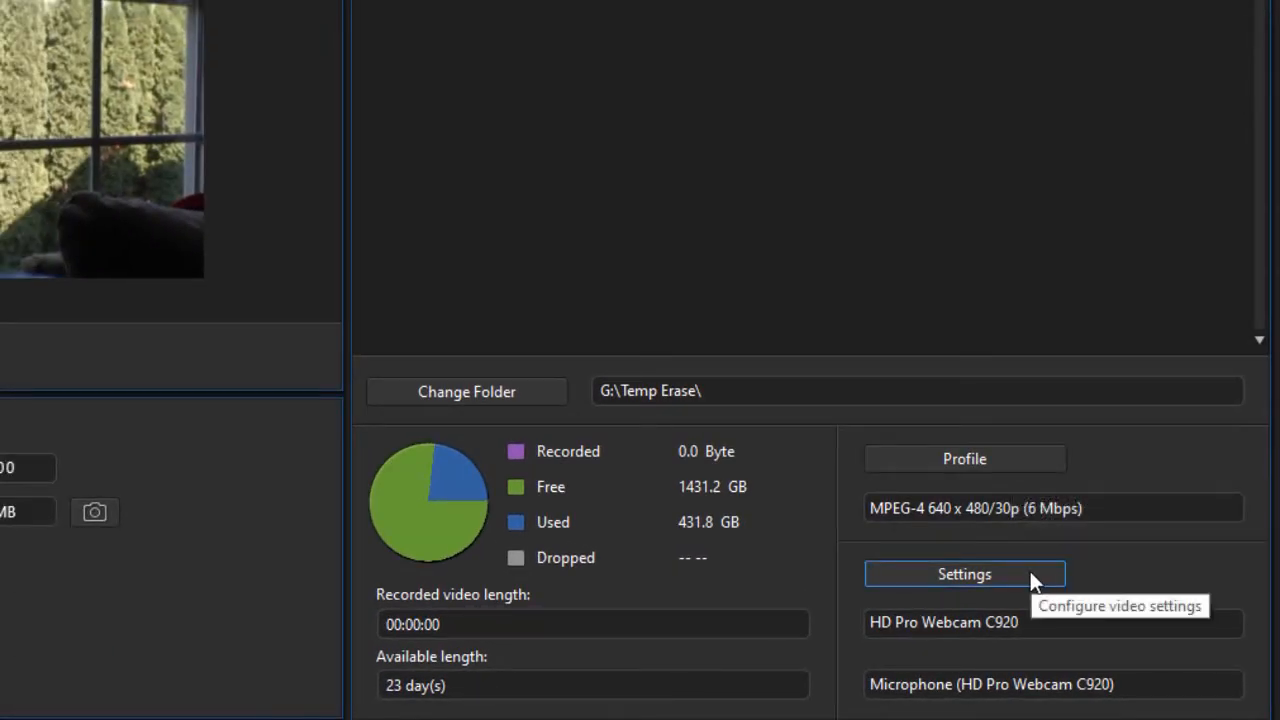
{"action": "left_click", "coordinate": [1030, 576]}
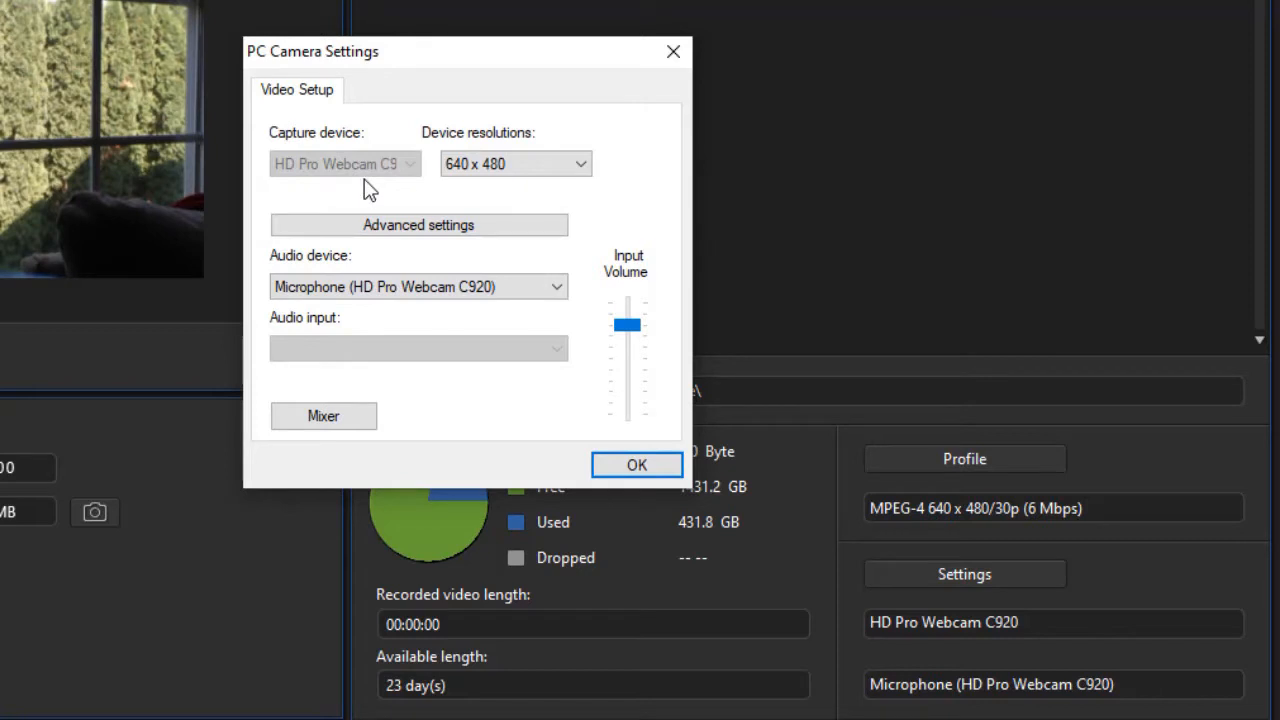
{"action": "left_click", "coordinate": [558, 288]}
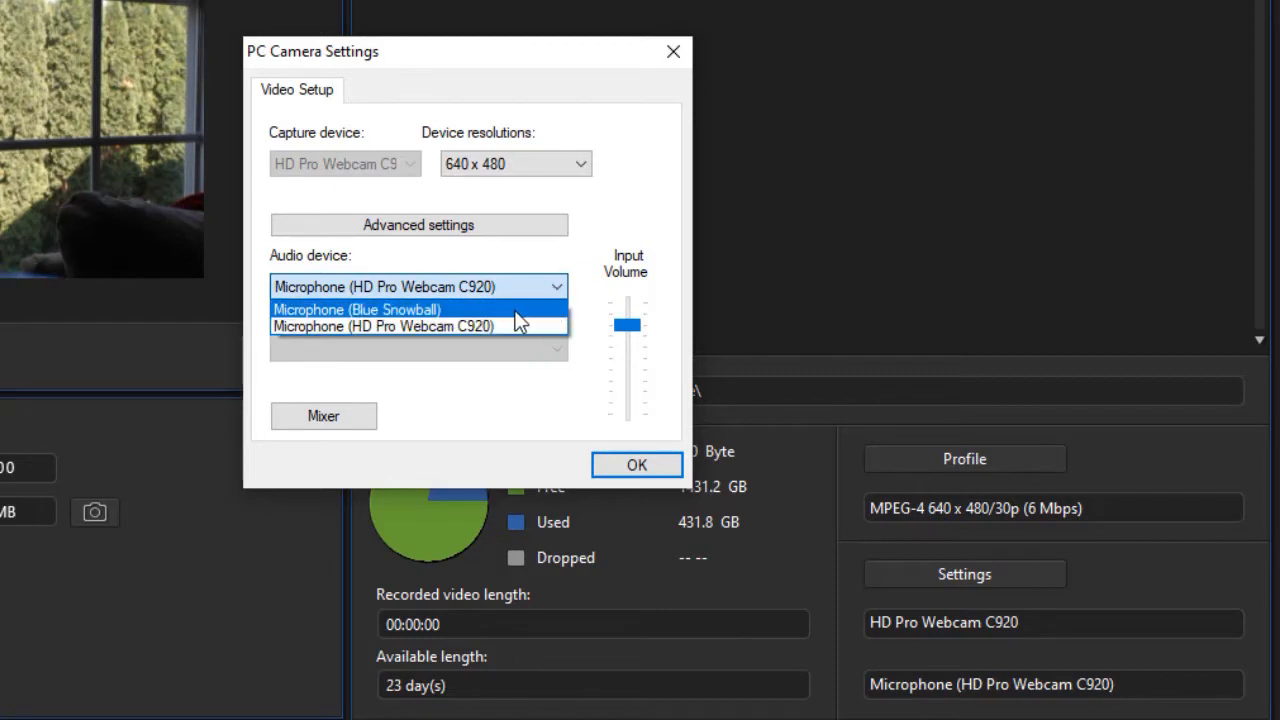
{"action": "left_click", "coordinate": [561, 260]}
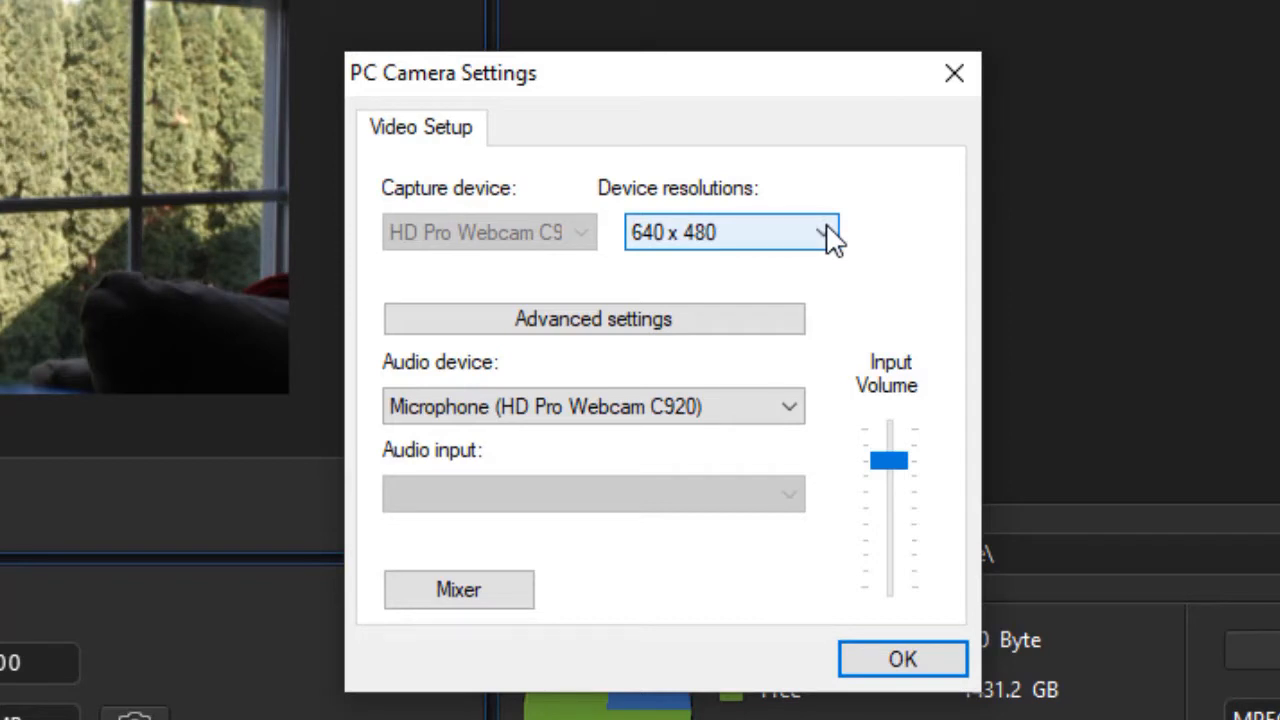
{"action": "left_click", "coordinate": [829, 236]}
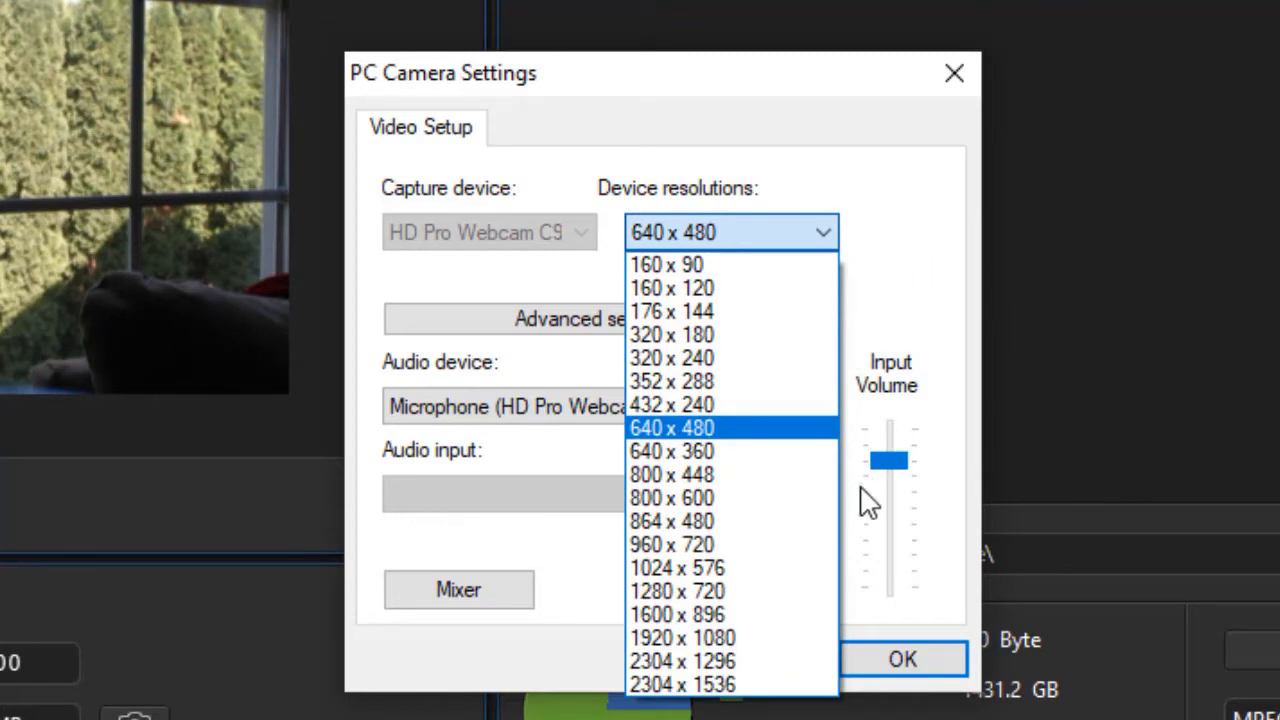
{"action": "left_click", "coordinate": [748, 639]}
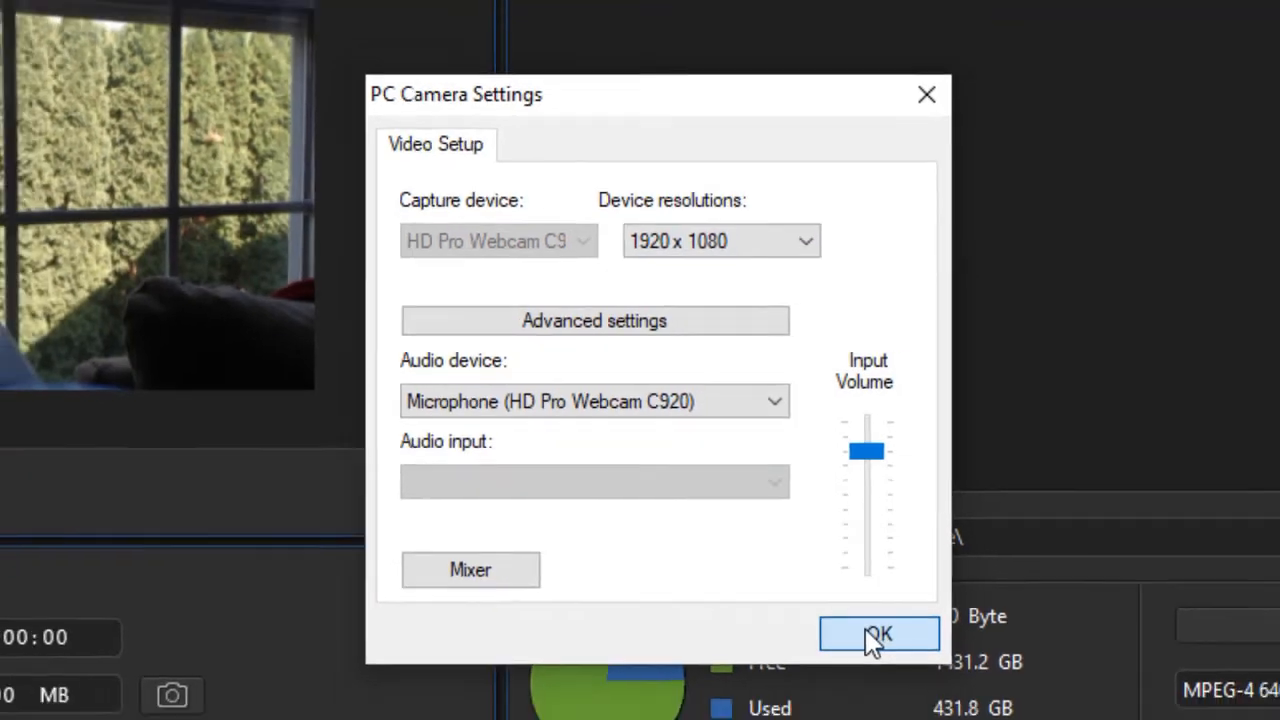
{"action": "left_click", "coordinate": [880, 642]}
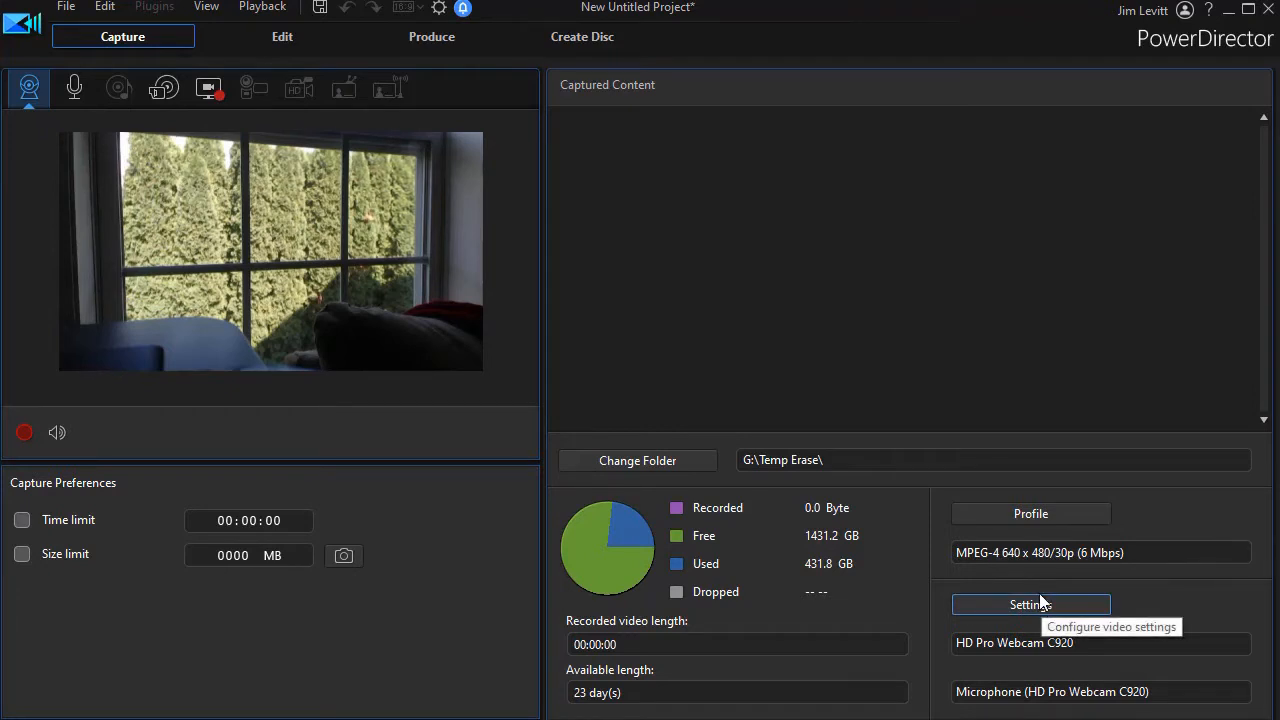
Open the capture quality profile setup and review the MPEG-2 Video and AVI profiles, ending on the H.264 format
{"action": "left_click", "coordinate": [1030, 514]}
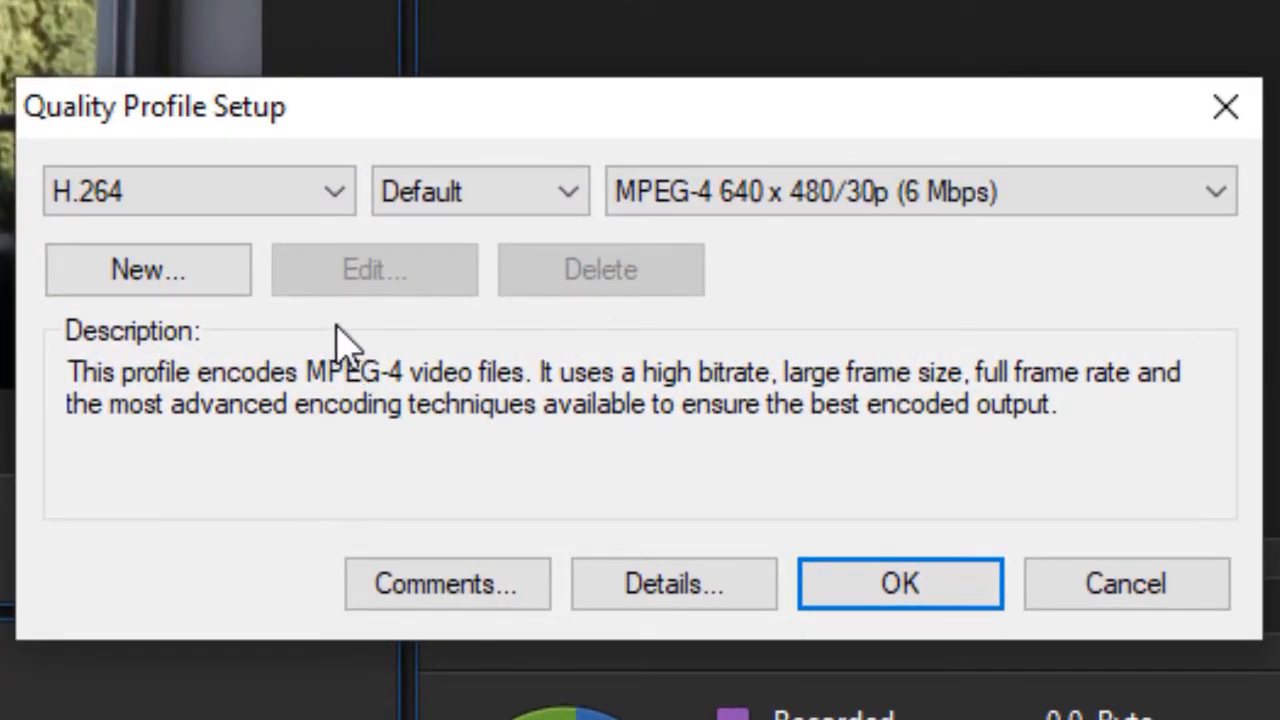
{"action": "left_click", "coordinate": [338, 195]}
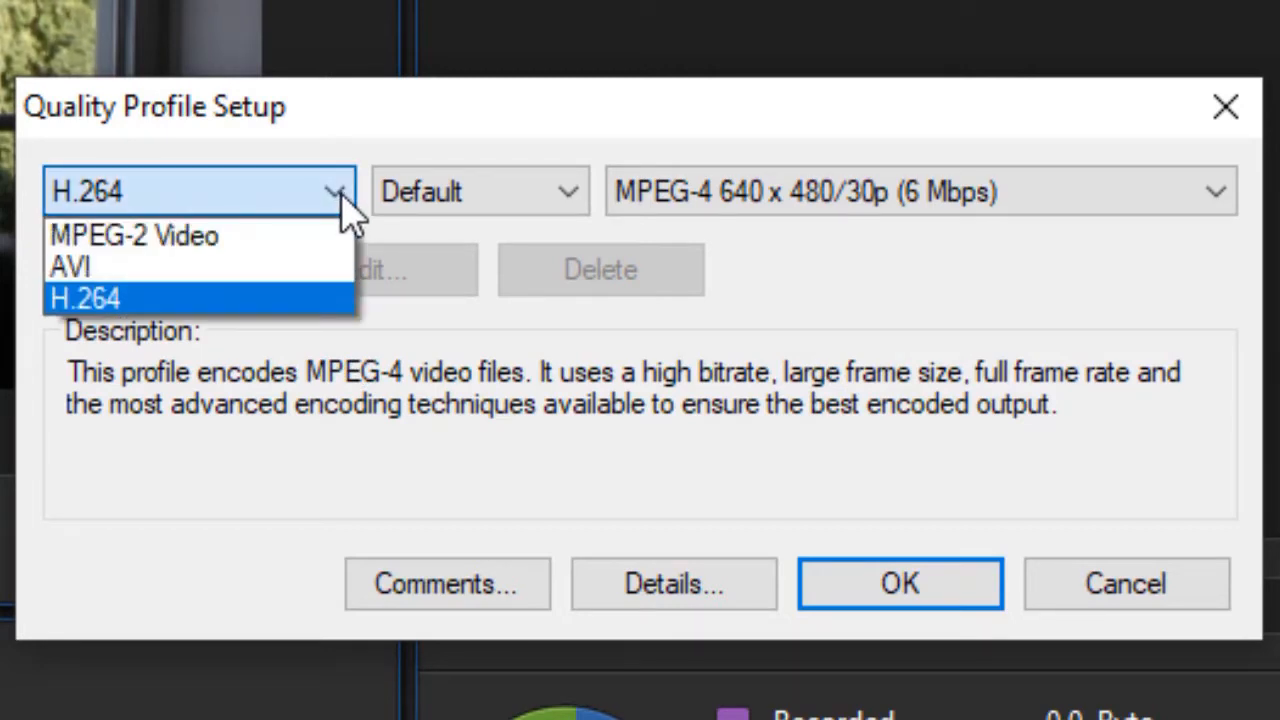
{"action": "left_click", "coordinate": [316, 238]}
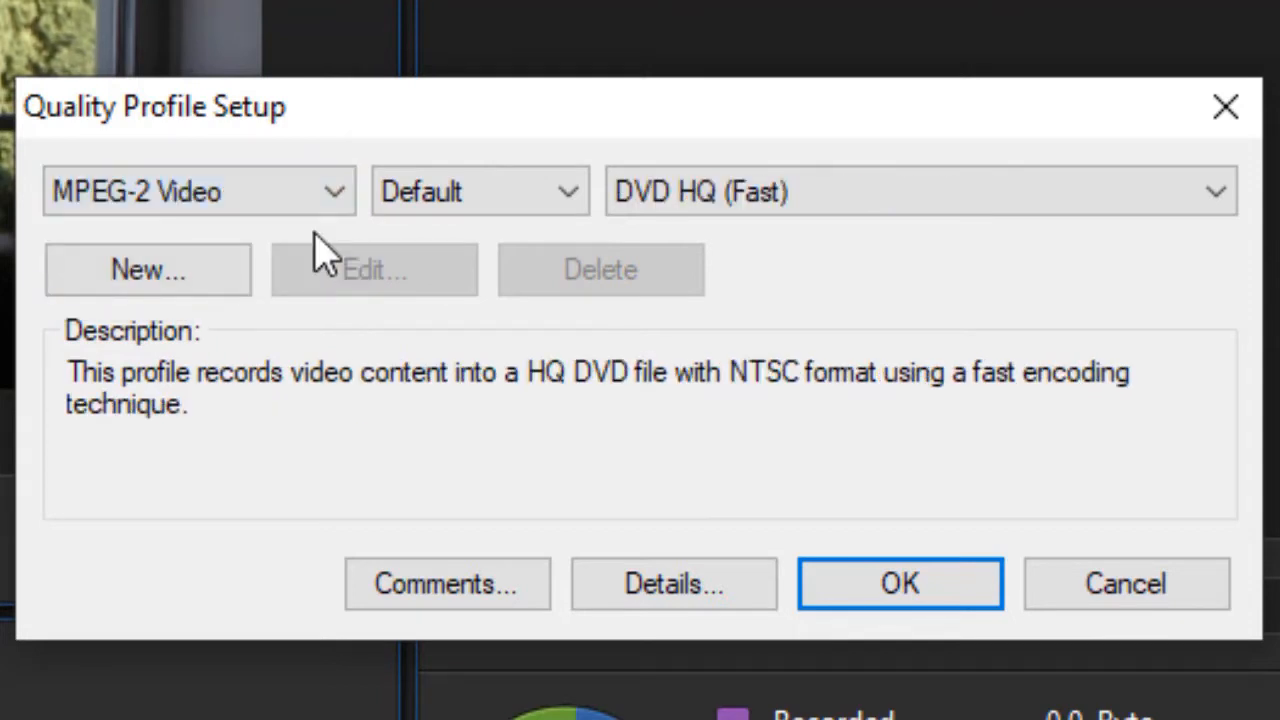
{"action": "left_click", "coordinate": [1218, 192]}
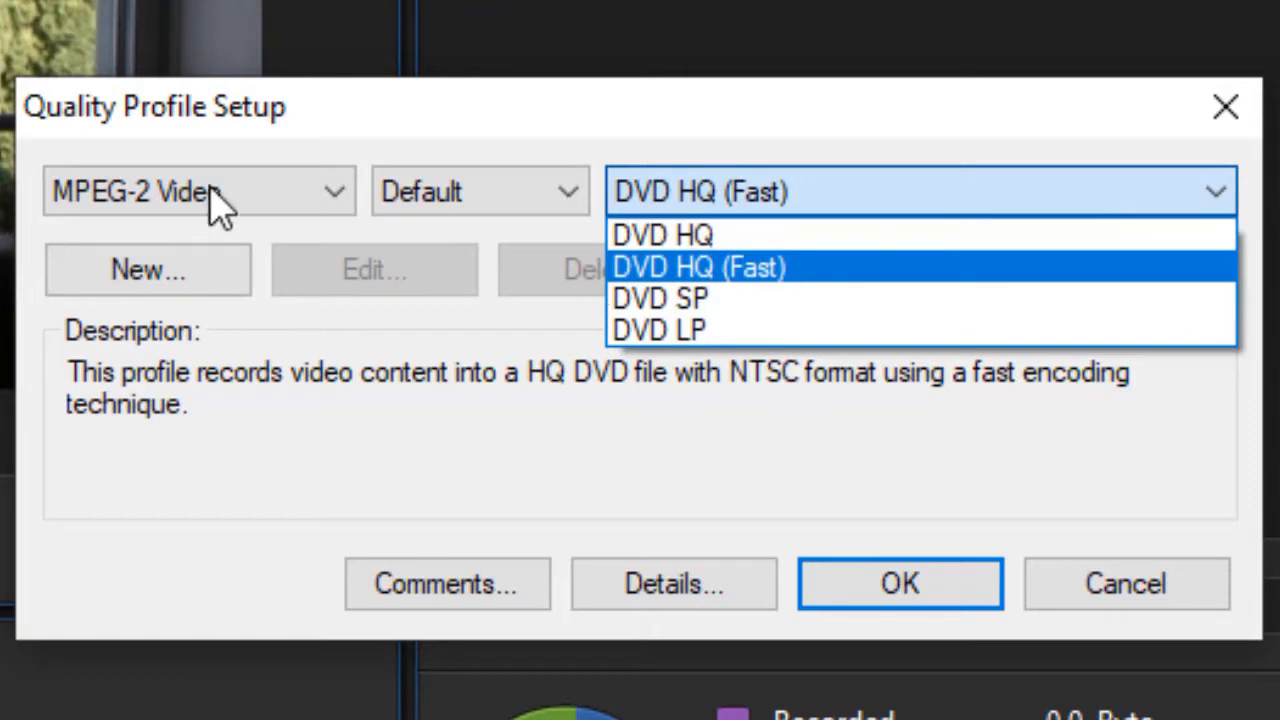
{"action": "left_click", "coordinate": [333, 205]}
{"action": "left_click", "coordinate": [335, 200]}
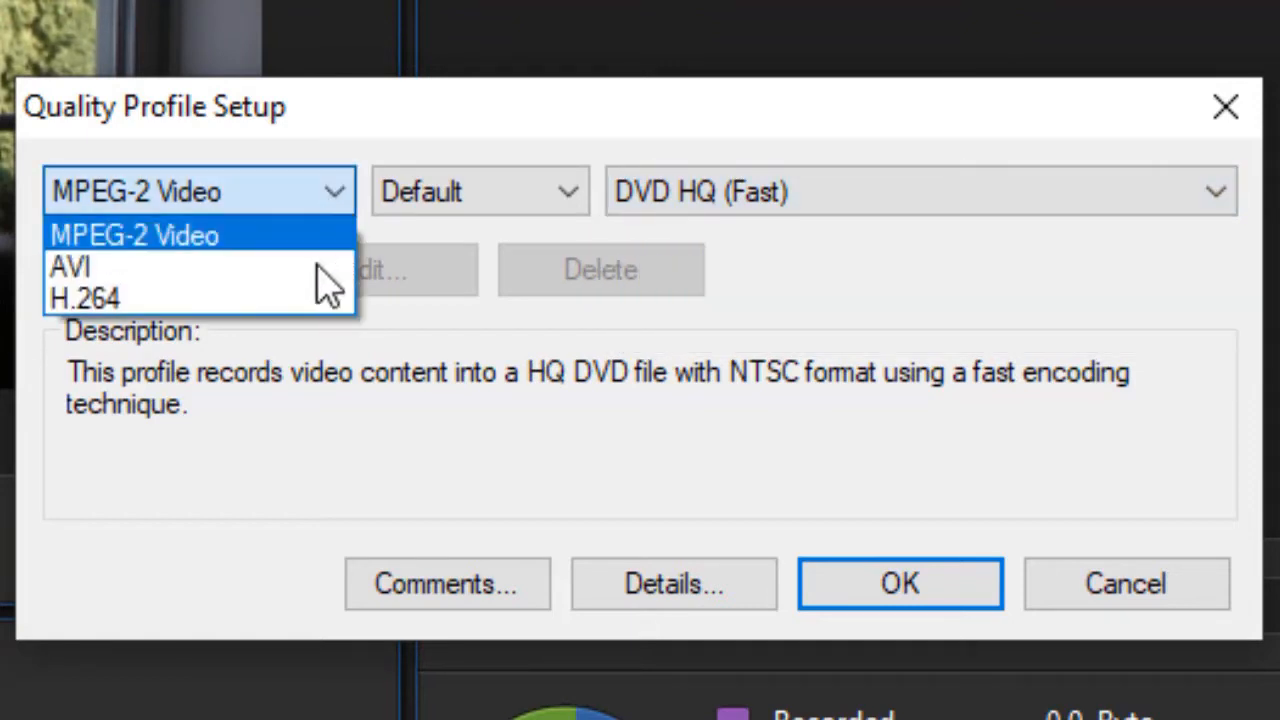
{"action": "left_click", "coordinate": [316, 268]}
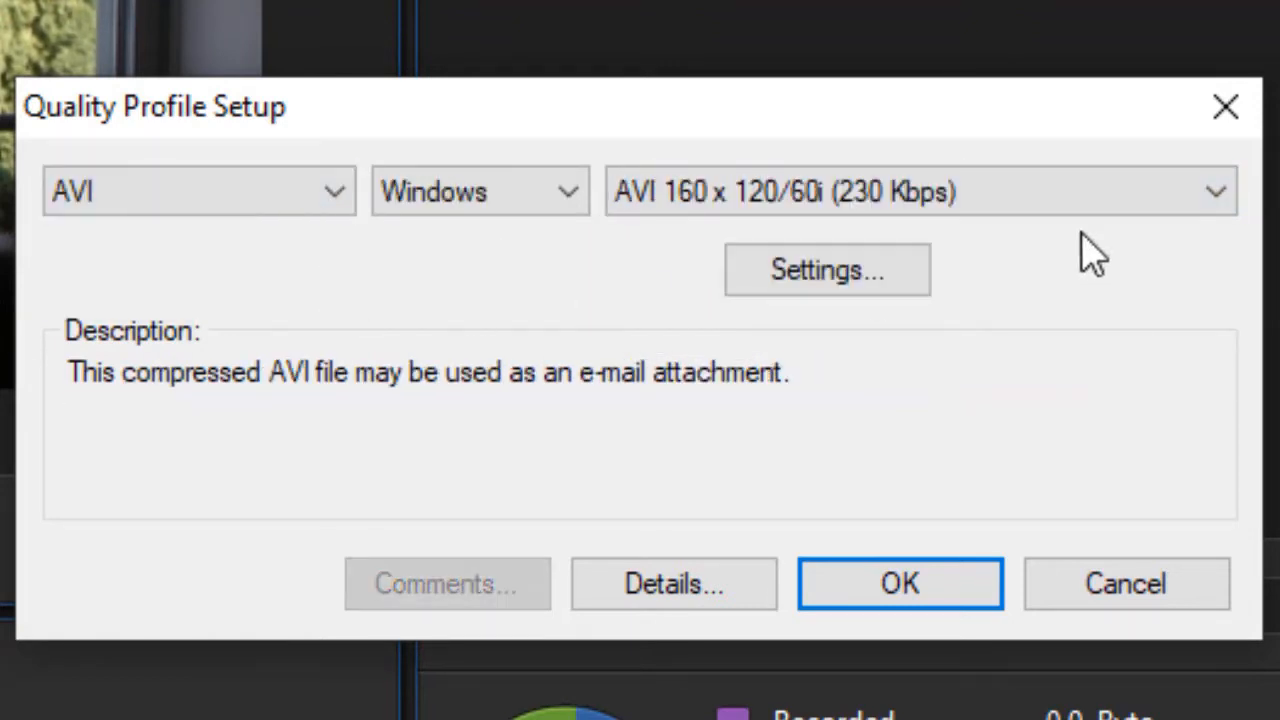
{"action": "left_click", "coordinate": [1221, 206]}
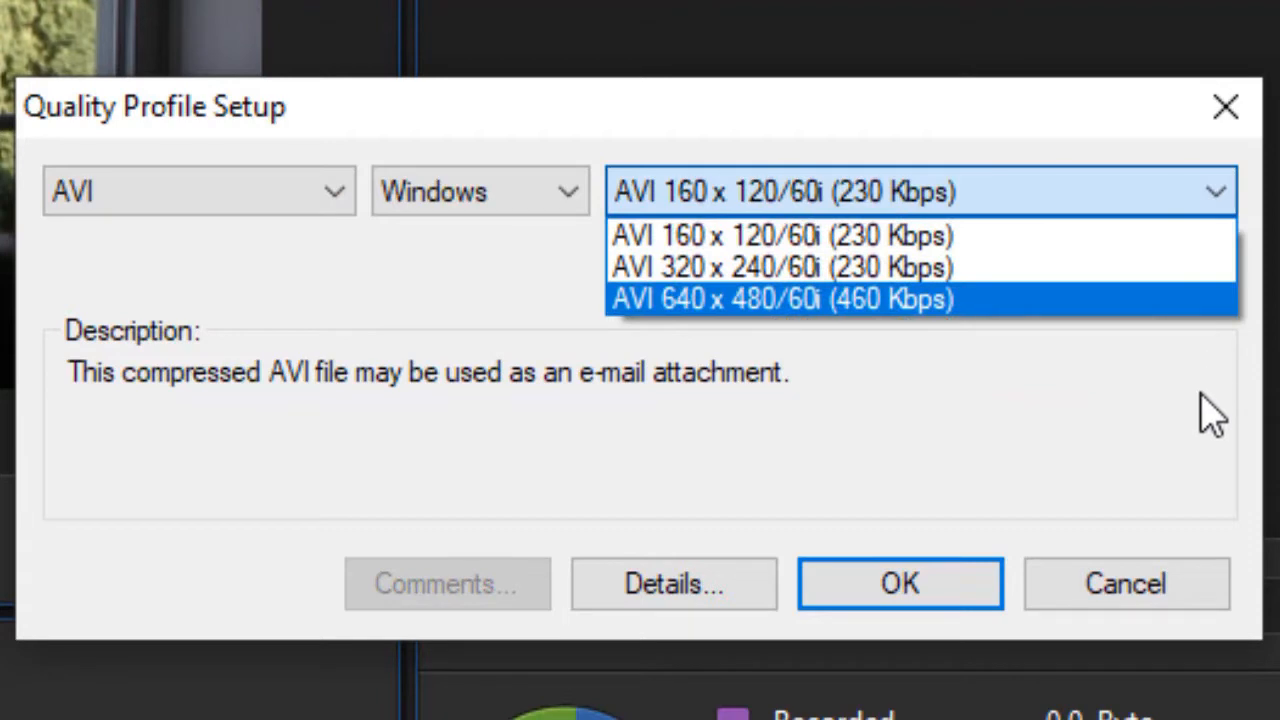
{"action": "left_click", "coordinate": [343, 205]}
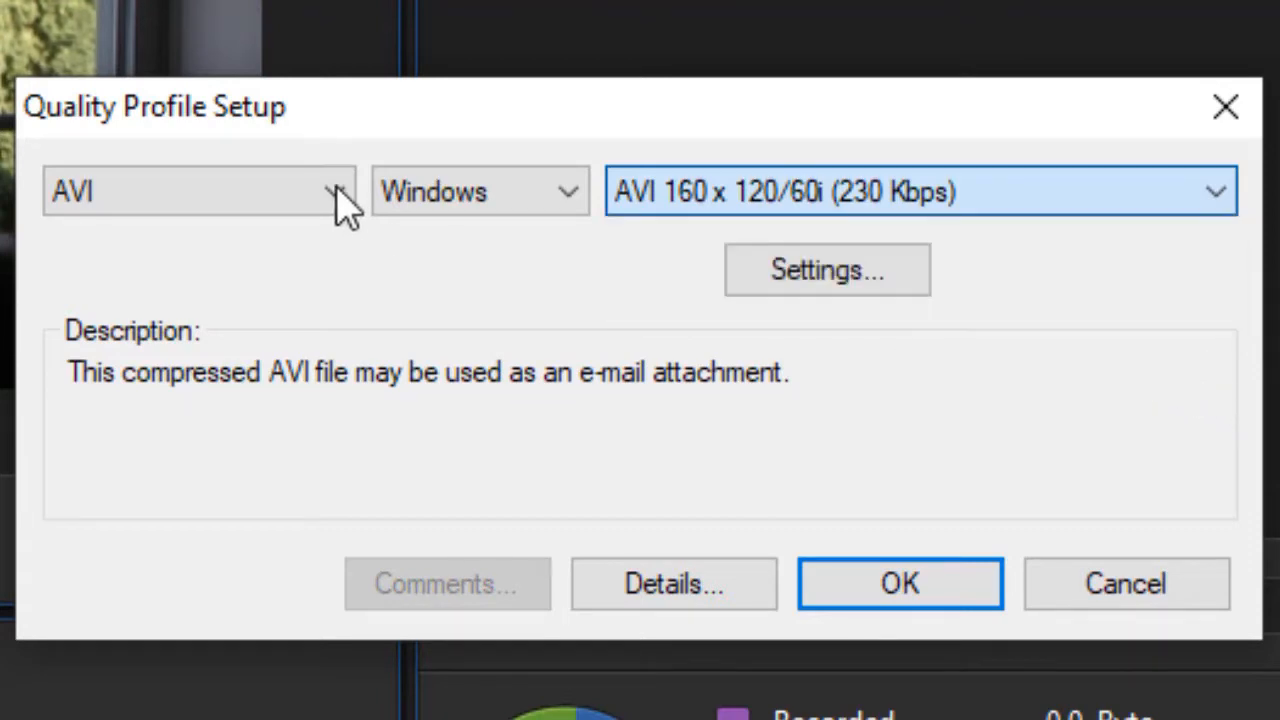
{"action": "left_click", "coordinate": [343, 205]}
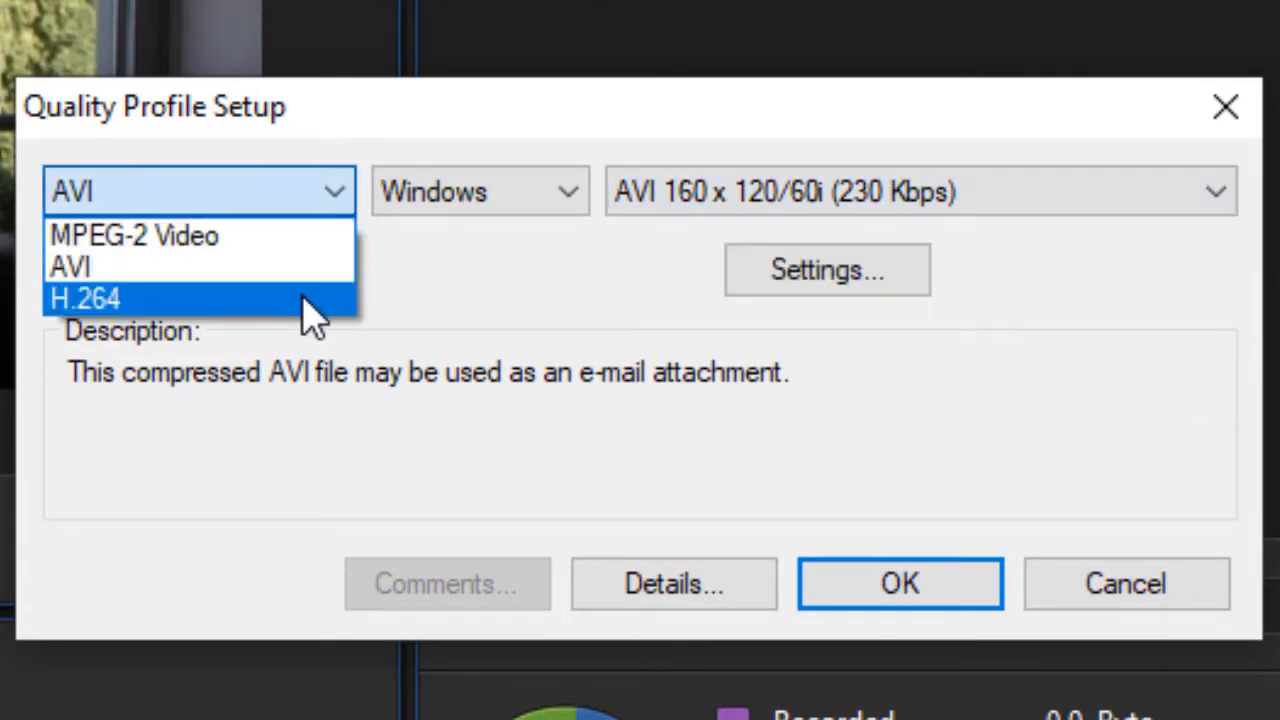
{"action": "left_click", "coordinate": [313, 300]}
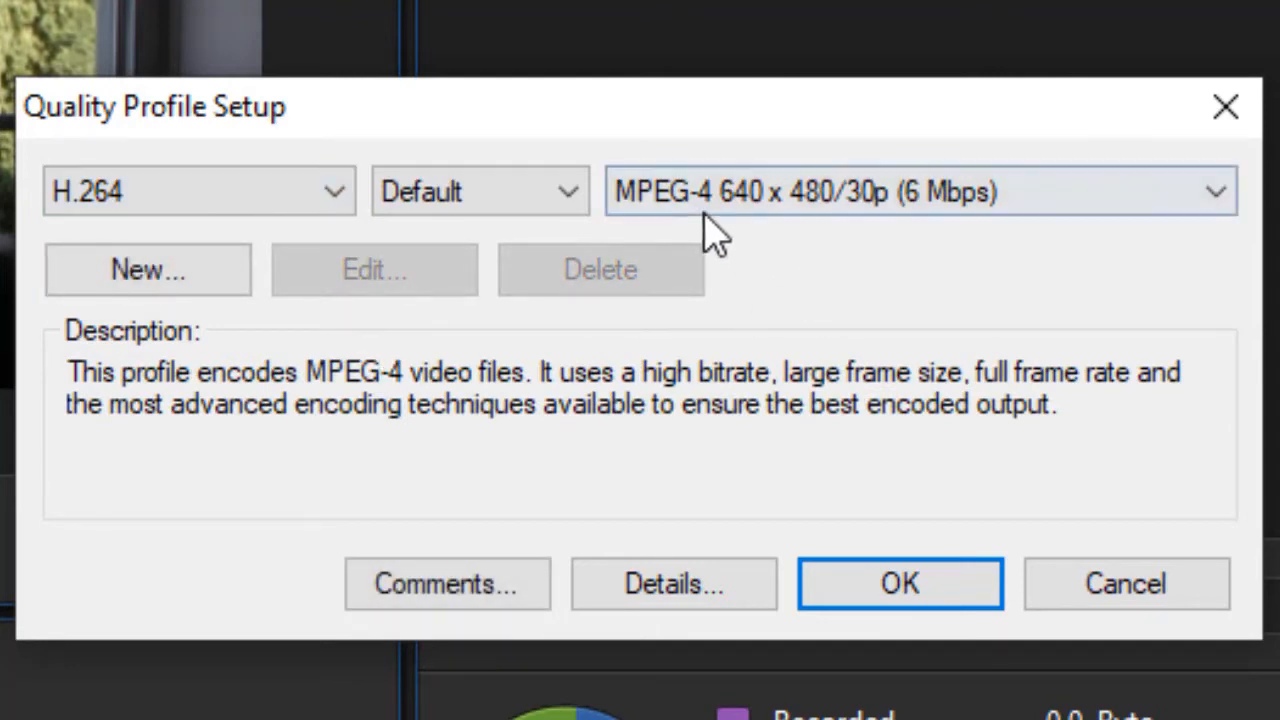
Set the H.264 capture profile to MPEG-4 1920 x 1080/60p (40 Mbps) and apply it
{"action": "left_click", "coordinate": [1218, 193]}
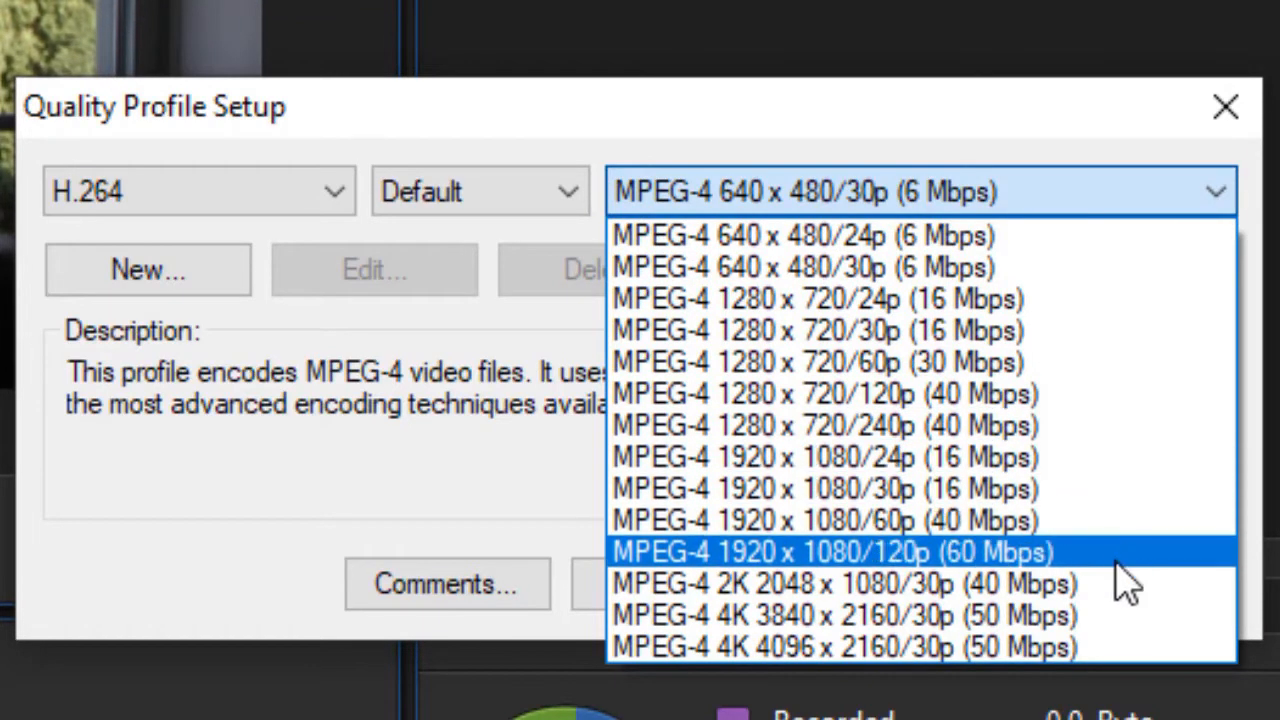
{"action": "left_click", "coordinate": [1082, 520]}
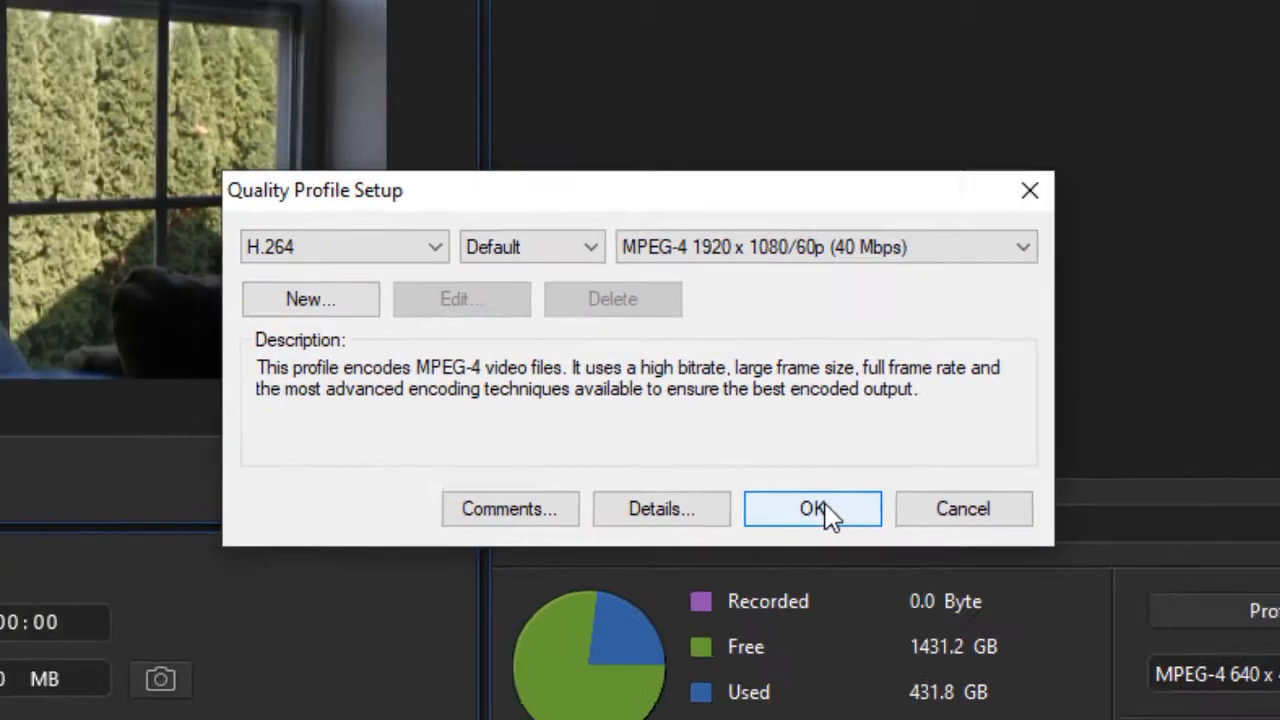
{"action": "left_click", "coordinate": [824, 508]}
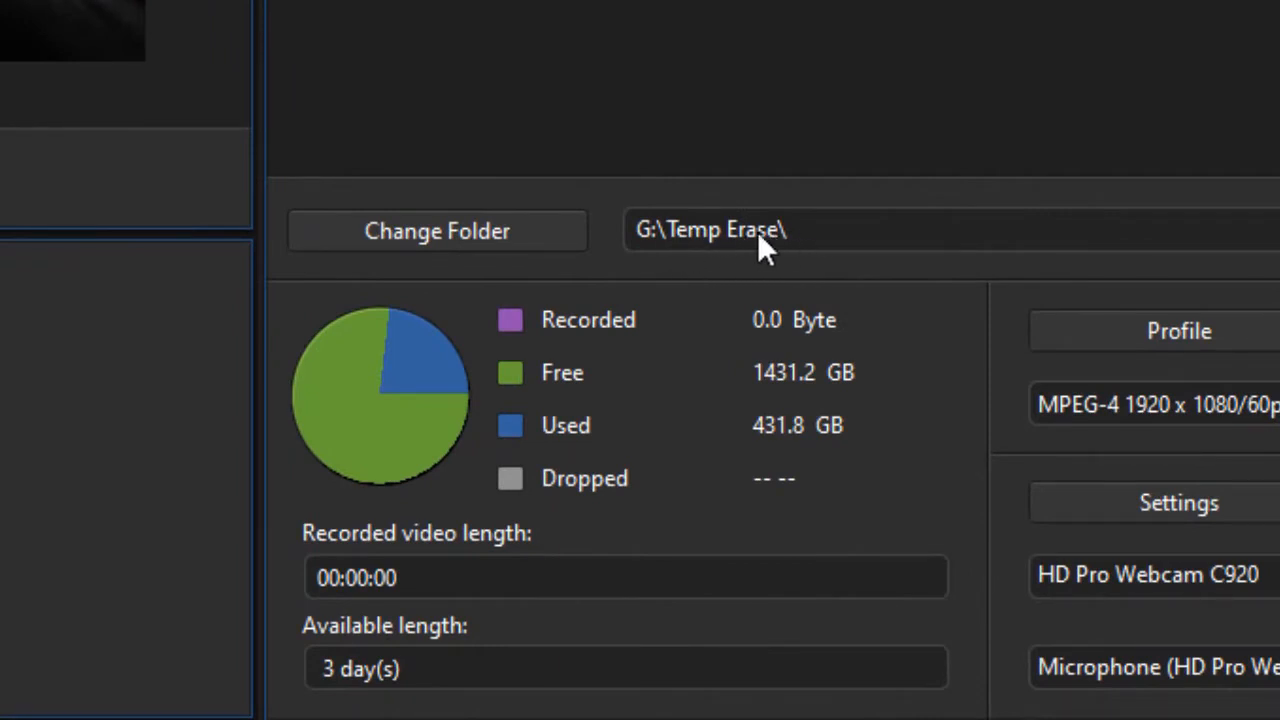
Browse the available destination folders for captured video
{"action": "left_click", "coordinate": [543, 225]}
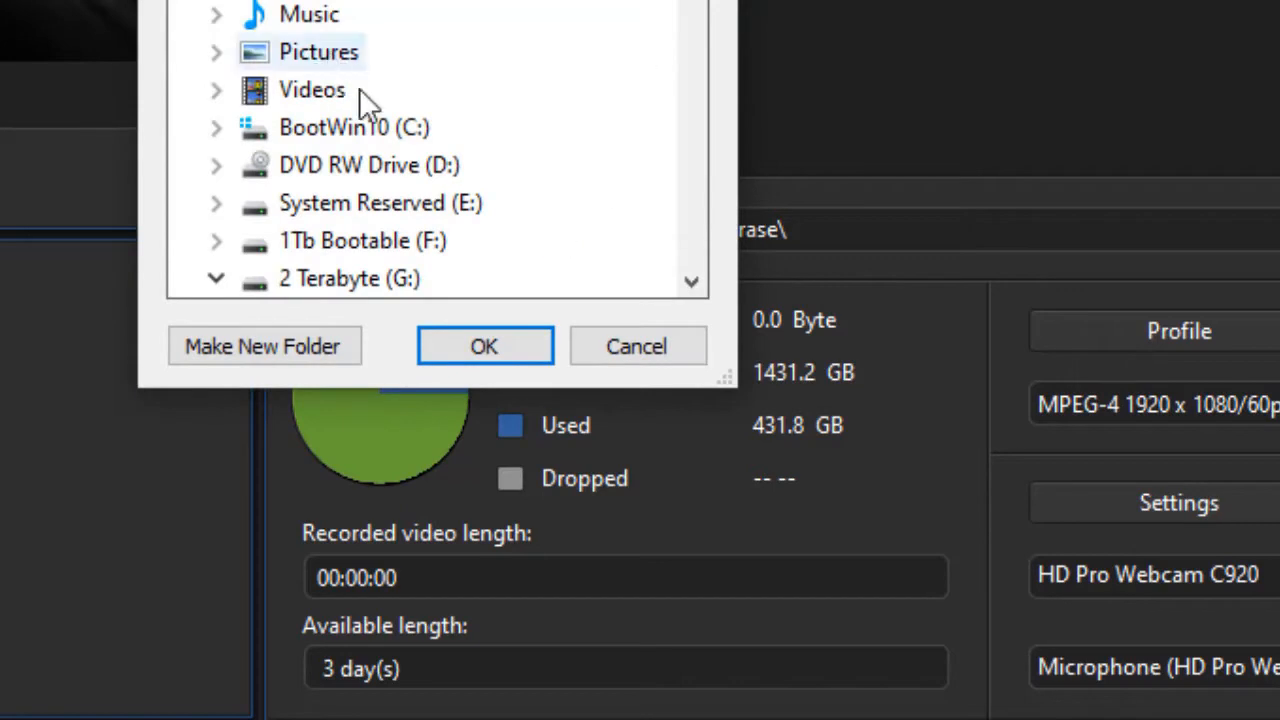
{"action": "left_click", "coordinate": [621, 346]}
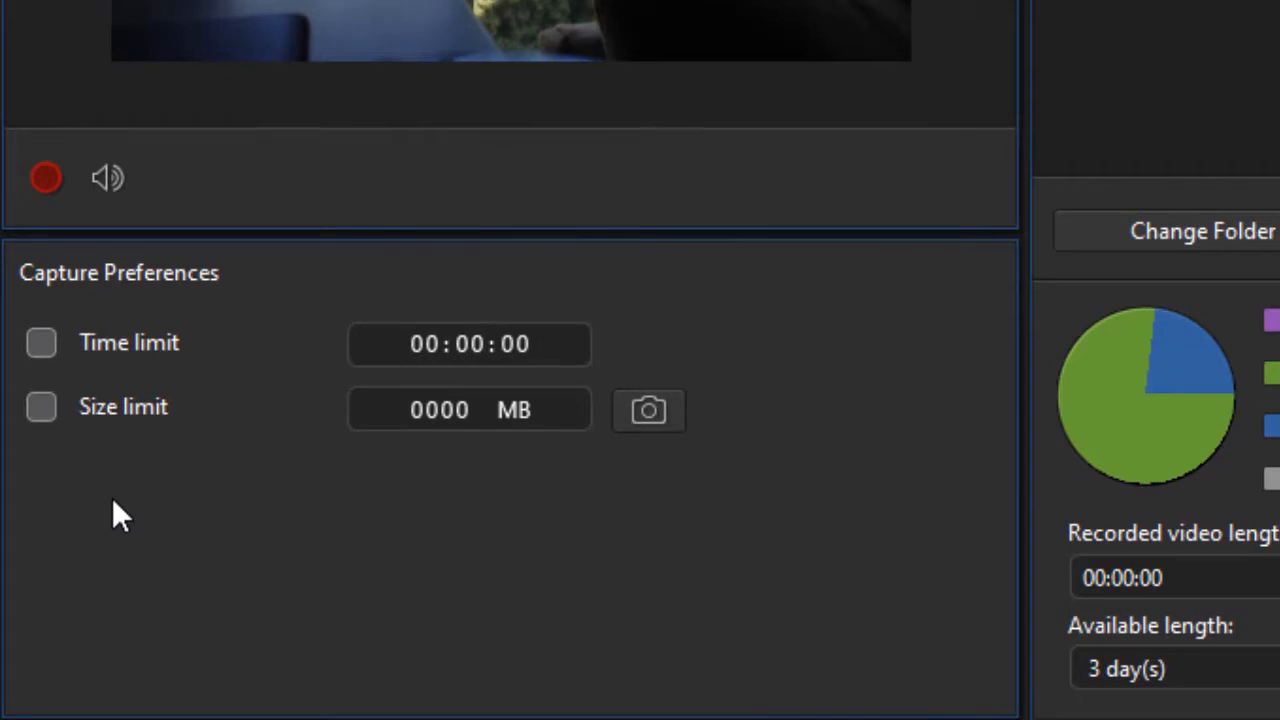
Enable the capture time limit and set it to 22 seconds, leaving the size limit off
{"action": "left_click", "coordinate": [41, 347]}
{"action": "left_click", "coordinate": [41, 408]}
{"action": "left_click", "coordinate": [36, 407]}
{"action": "left_click", "coordinate": [548, 344]}
{"action": "type", "text": "22"}
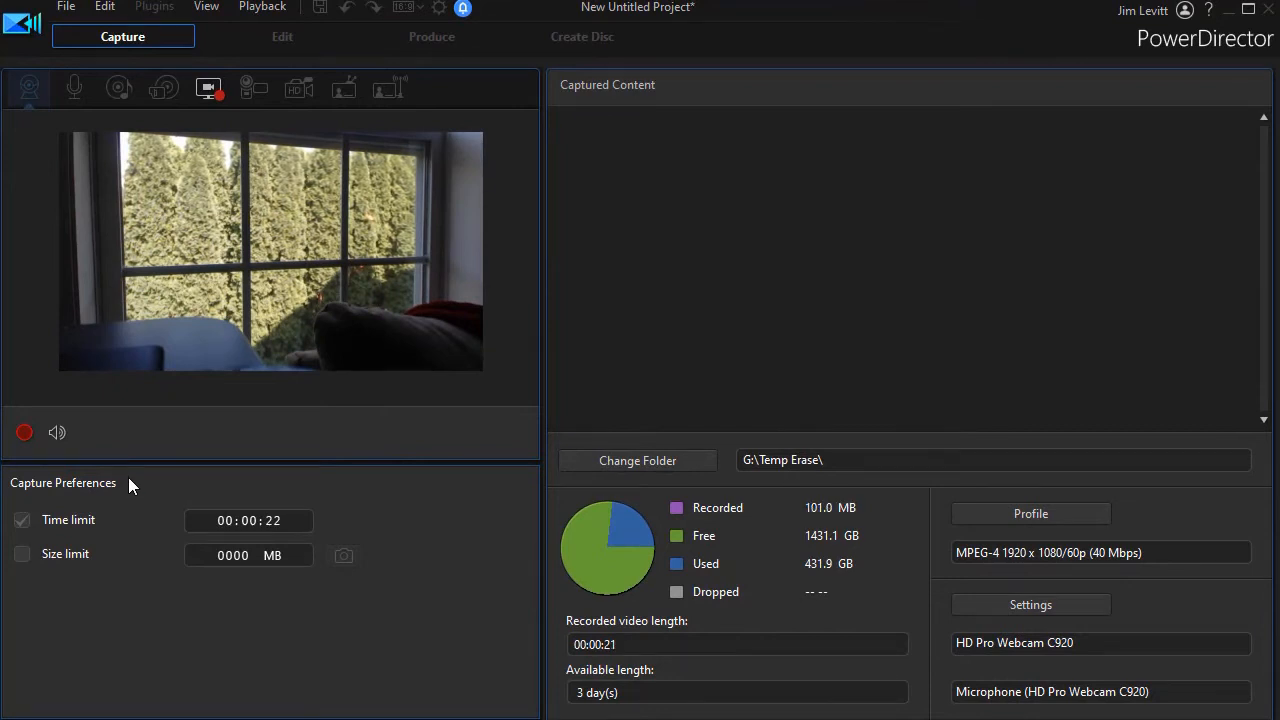
Record a clip from the webcam and save the captured file as "A test"
{"action": "left_click", "coordinate": [24, 432]}
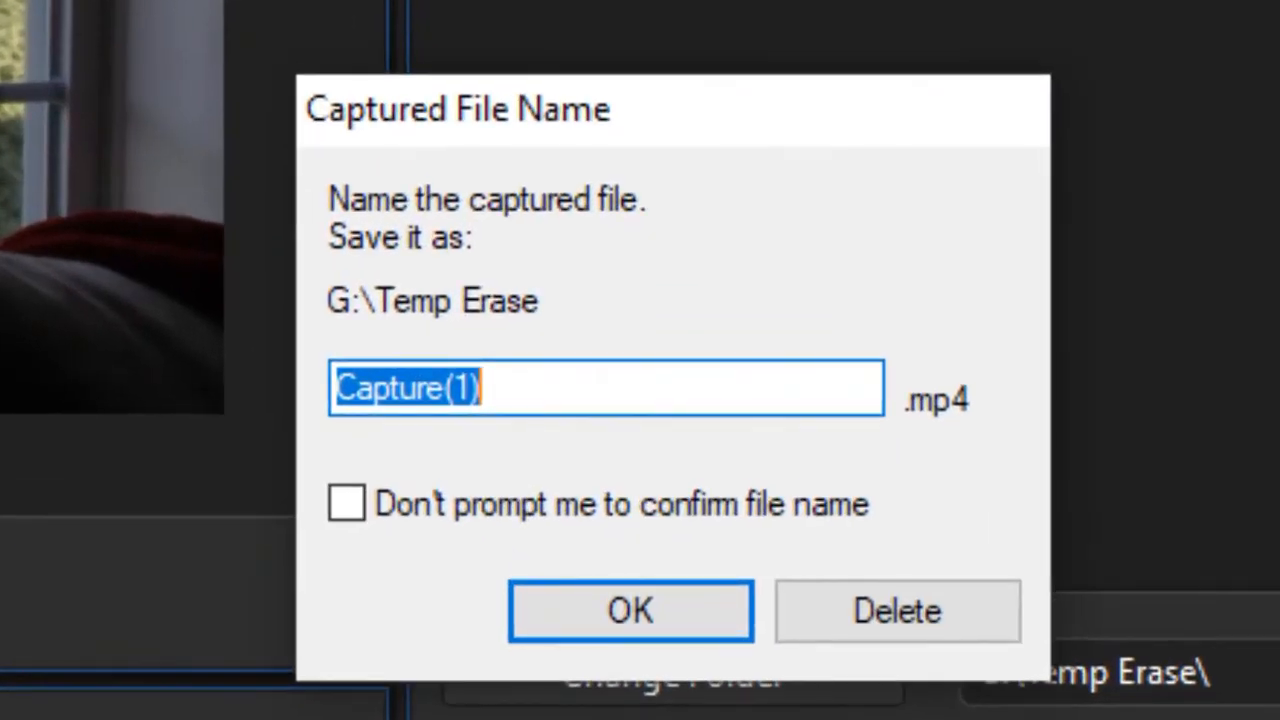
{"action": "left_click_drag", "start_coordinate": [551, 380], "coordinate": [160, 395]}
{"action": "type", "text": "A "}
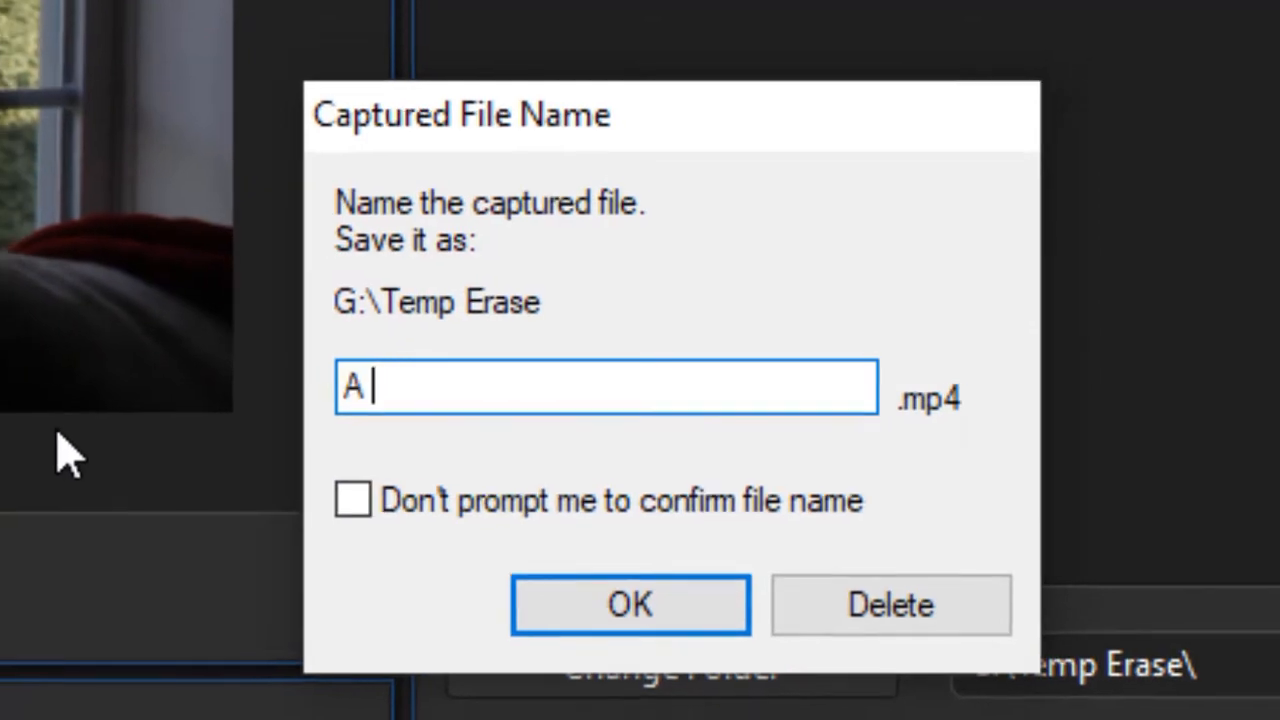
{"action": "type", "text": "test"}
{"action": "key", "text": "Return"}
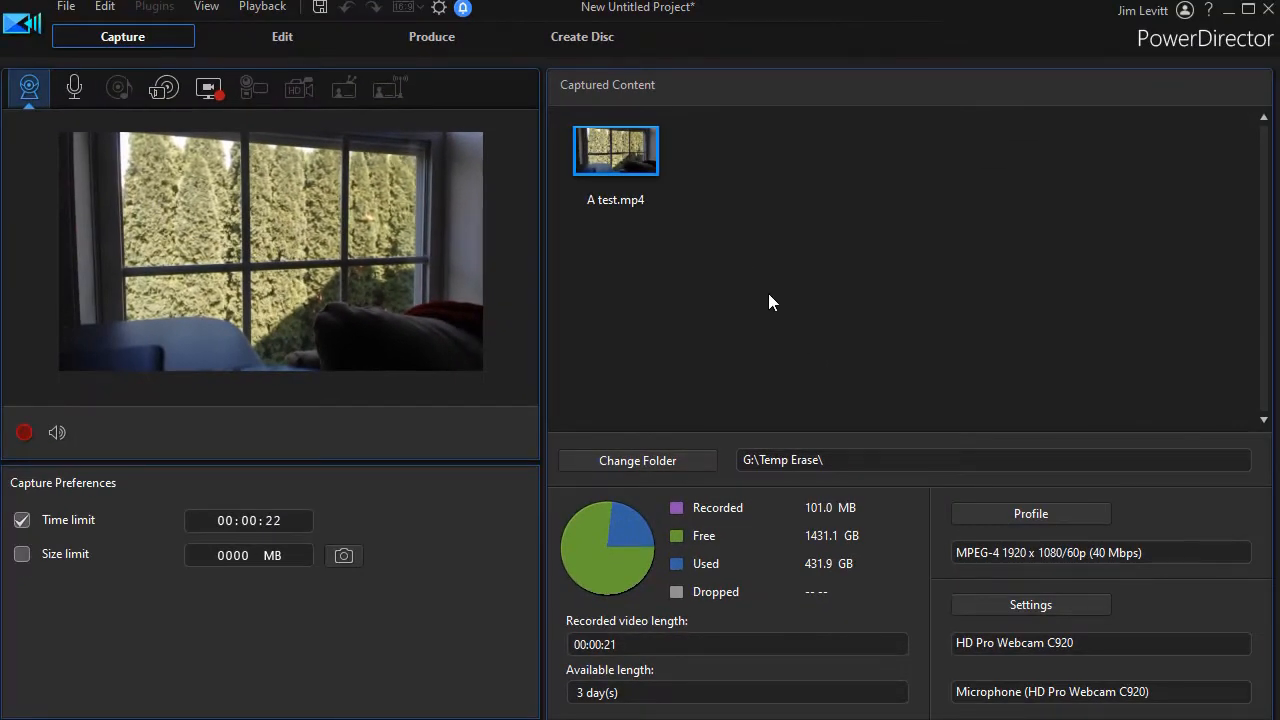
Play back the captured A test.mp4 in the media viewer, try its volume, and close the viewer
{"action": "double_click", "coordinate": [630, 165]}
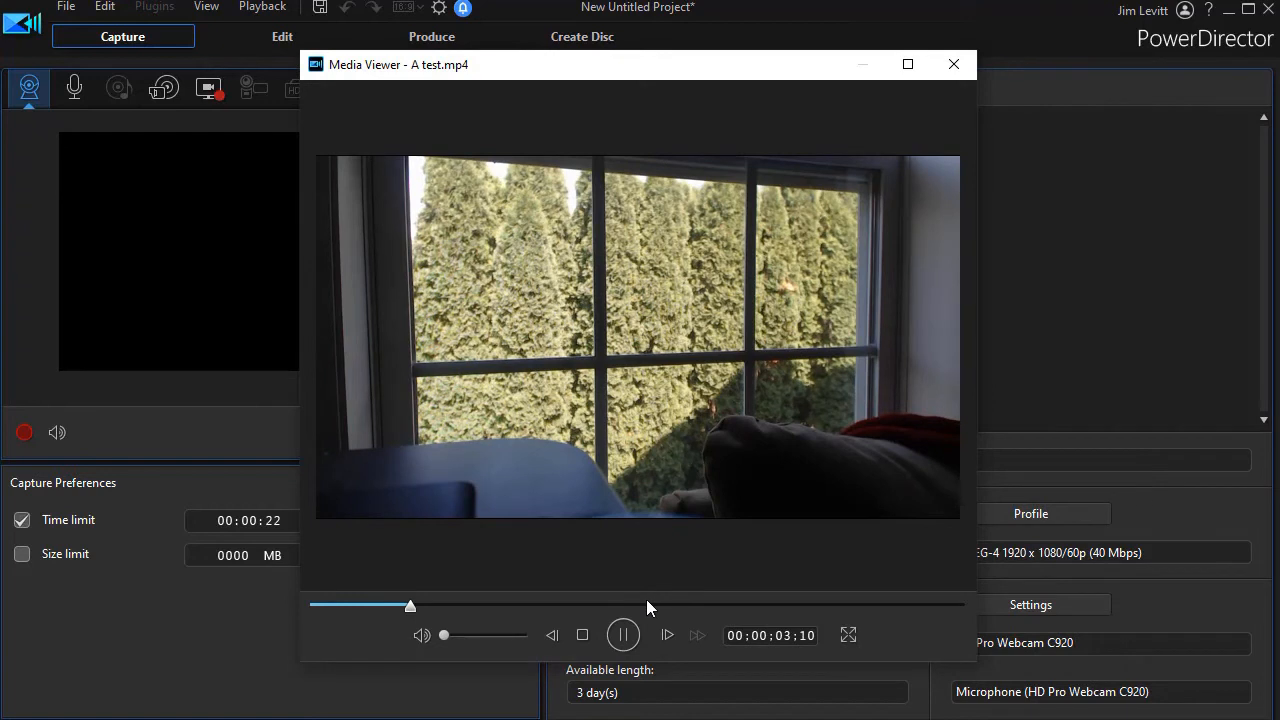
{"action": "left_click_drag", "start_coordinate": [444, 638], "coordinate": [504, 643]}
{"action": "left_click", "coordinate": [438, 644]}
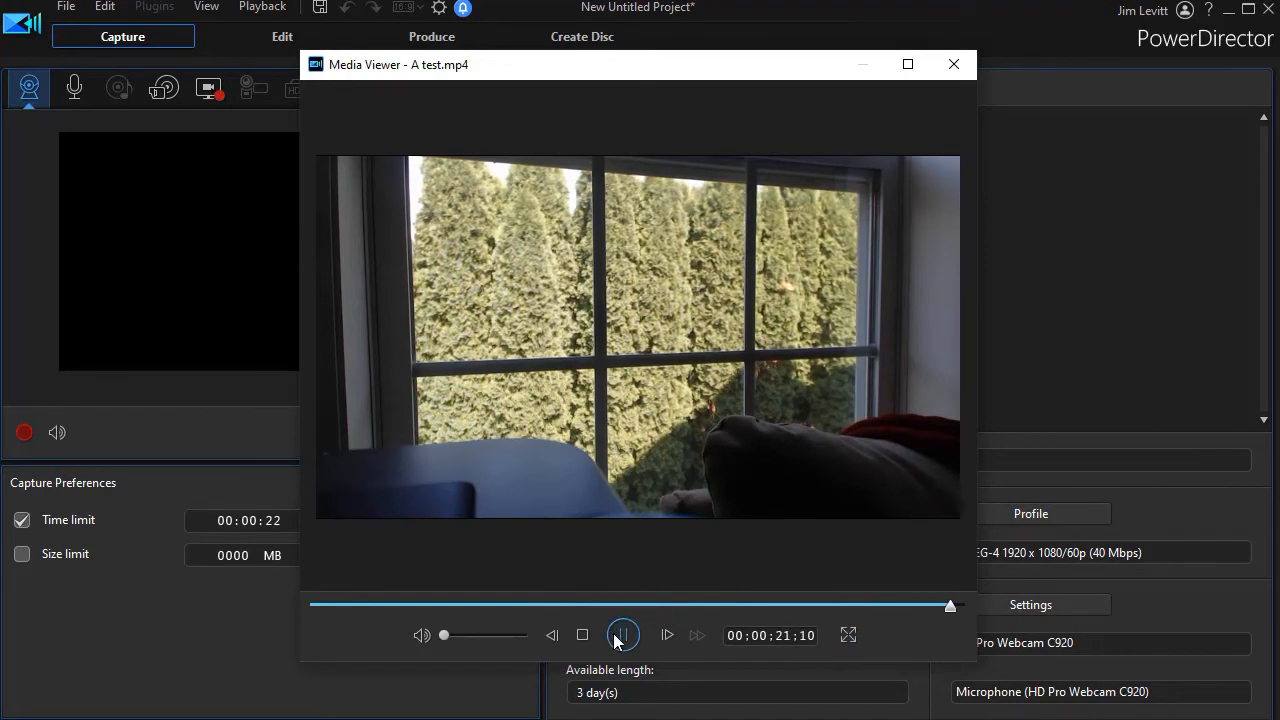
{"action": "left_click", "coordinate": [955, 64]}
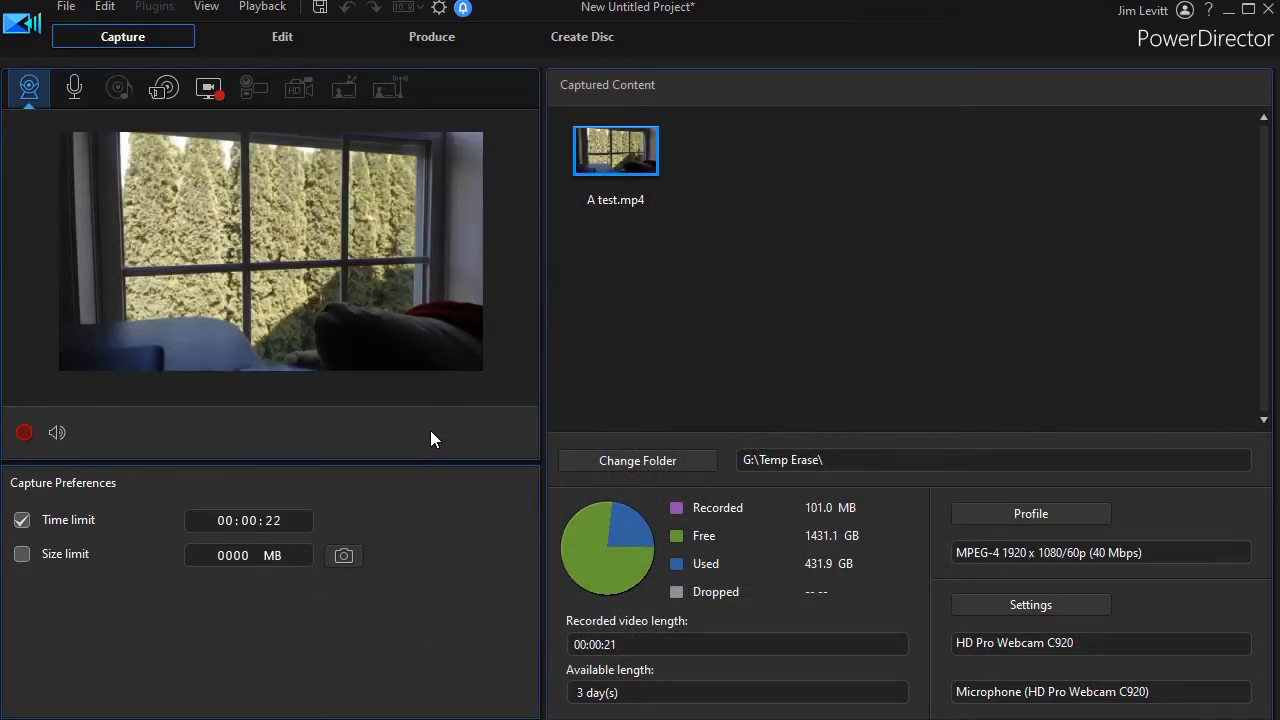
Return to the editing workspace and check the file properties of A test.mp4 in the media library
{"action": "left_click", "coordinate": [302, 34]}
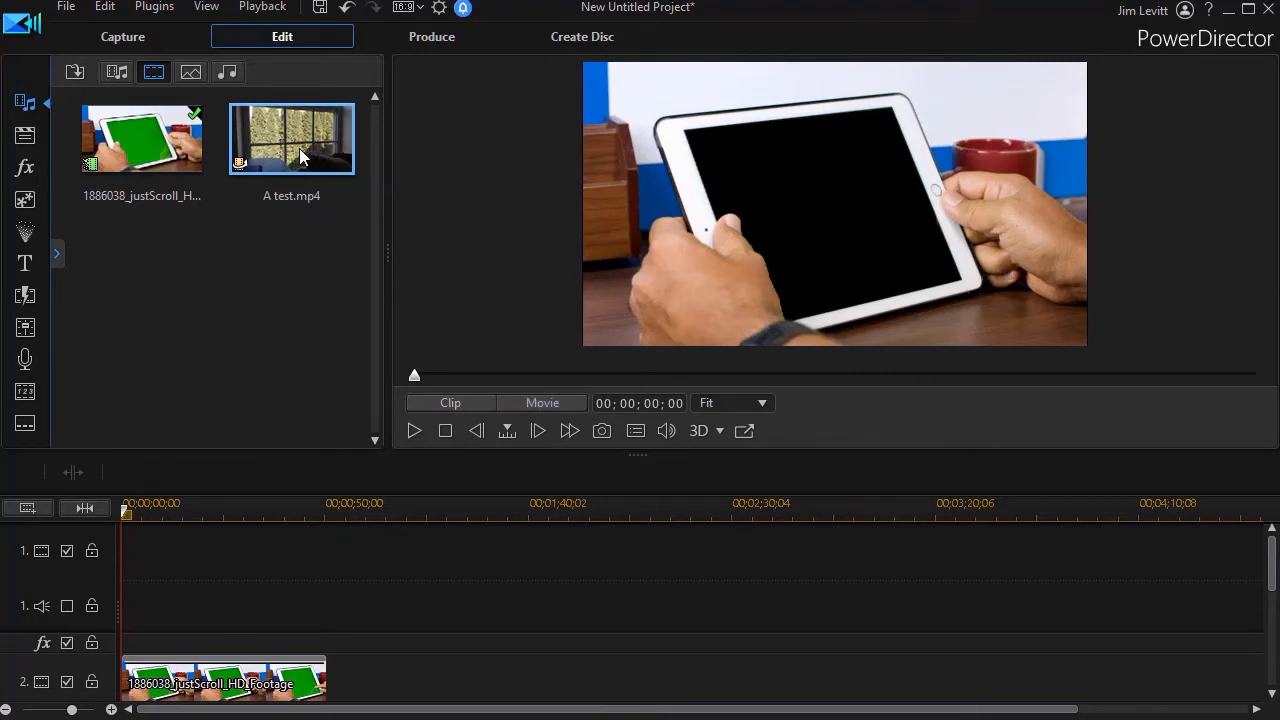
{"action": "right_click", "coordinate": [300, 157]}
{"action": "left_click", "coordinate": [399, 688]}
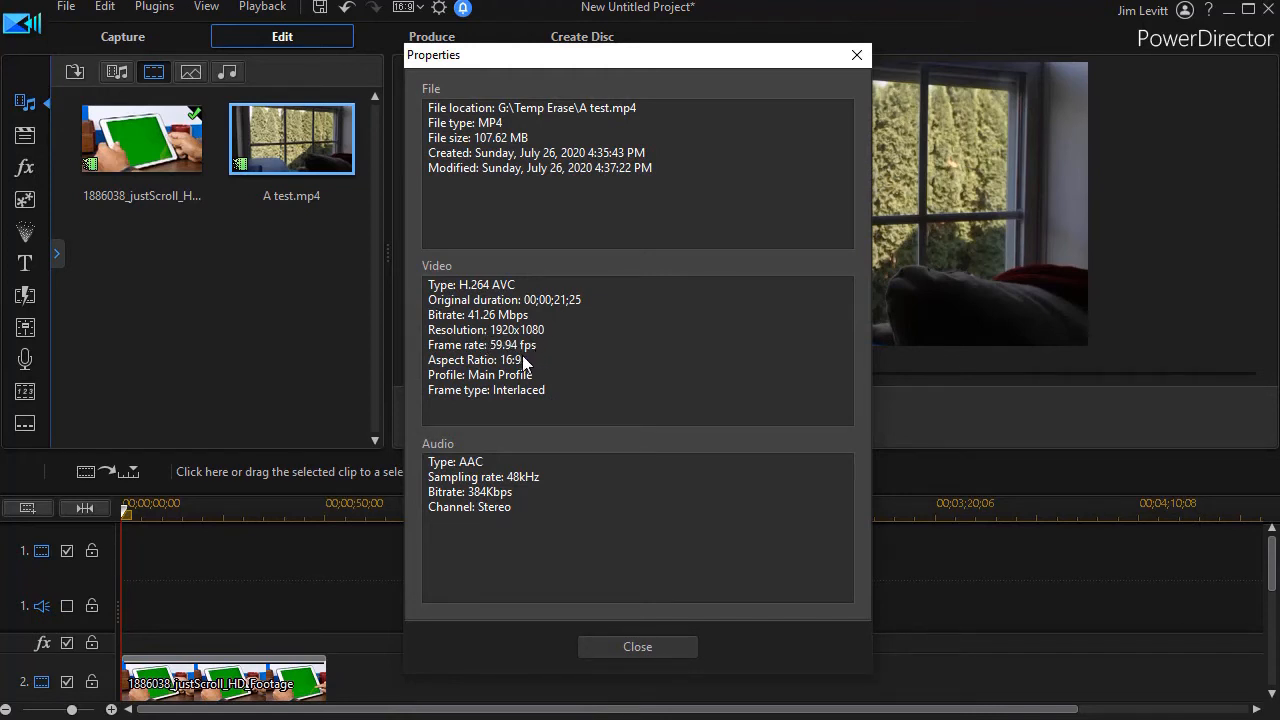
{"action": "left_click", "coordinate": [856, 56]}
Place A test.mp4 at the start of video track 1 and preview it behind the tablet clip
{"action": "left_click_drag", "start_coordinate": [291, 140], "coordinate": [112, 557]}
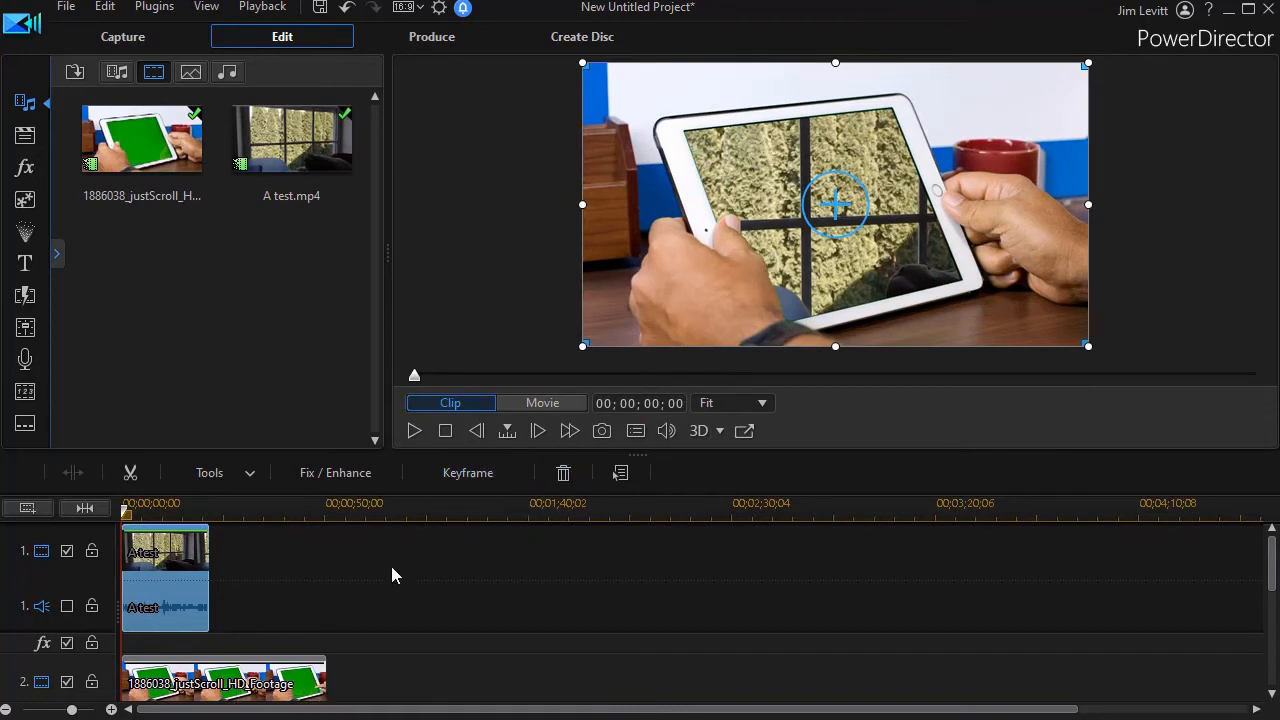
{"action": "left_click", "coordinate": [417, 430]}
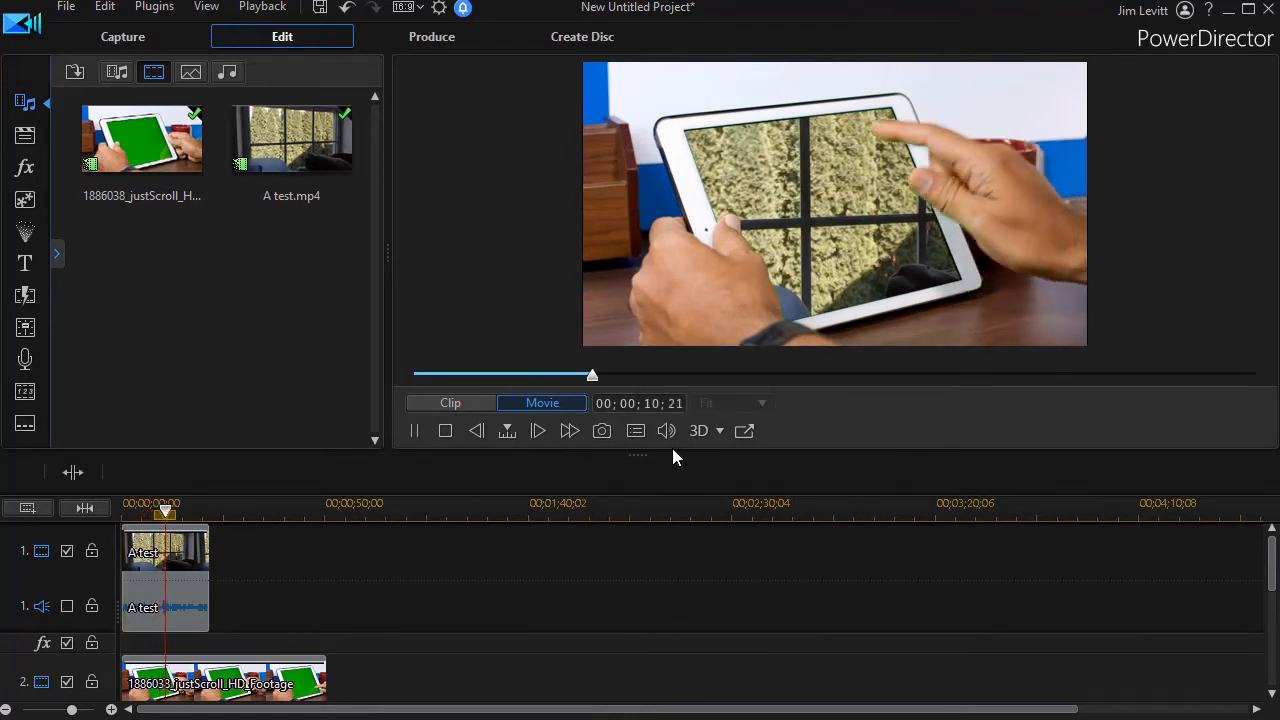
{"action": "left_click", "coordinate": [415, 430]}
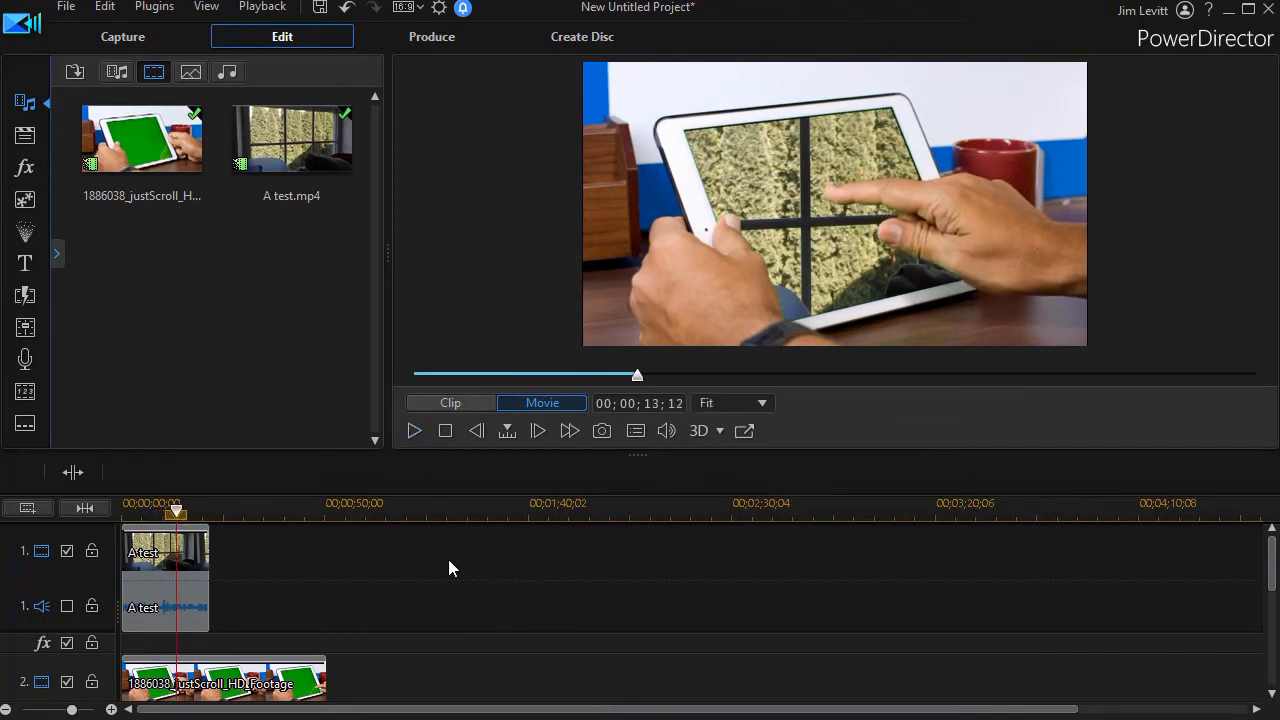